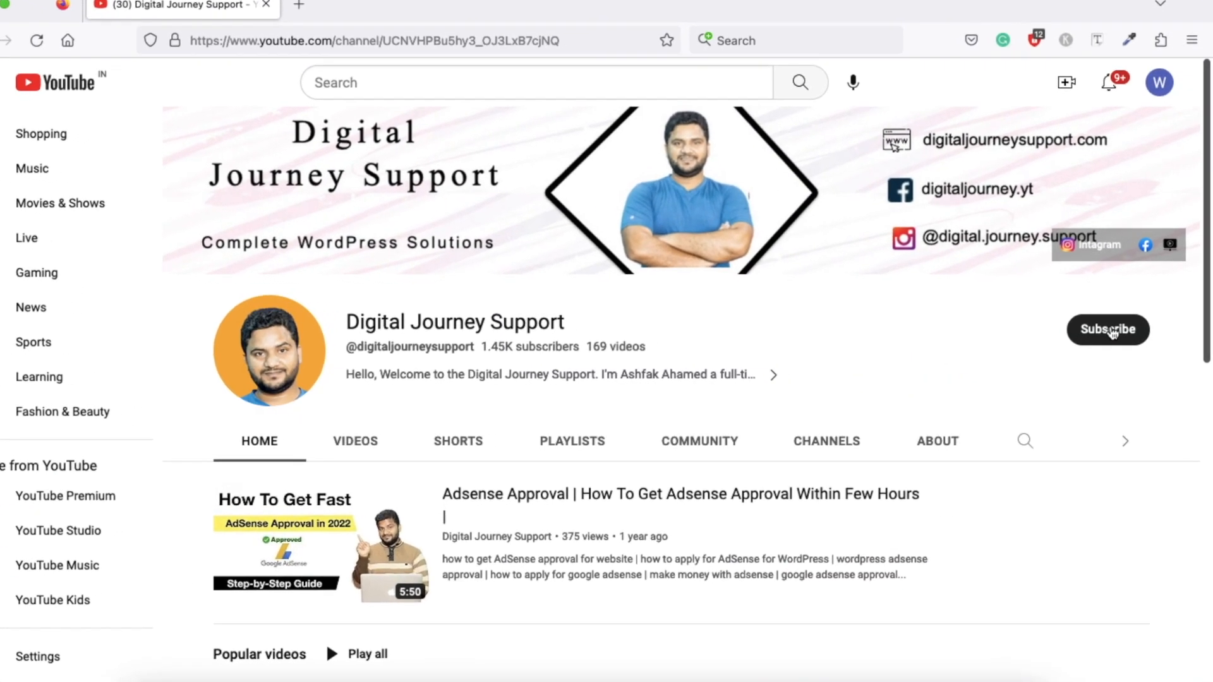
Step: Subscribe to the Digital Journey Support channel and choose its notification preference
left_click(1115, 330)
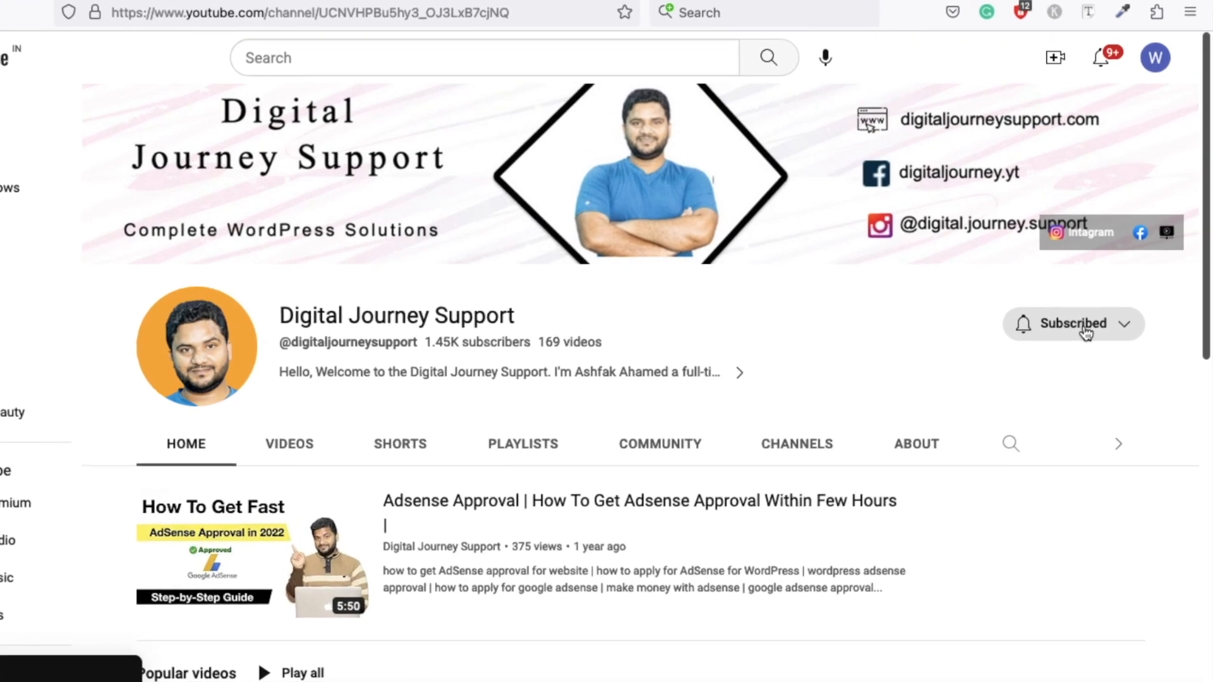
left_click(1088, 334)
left_click(1061, 362)
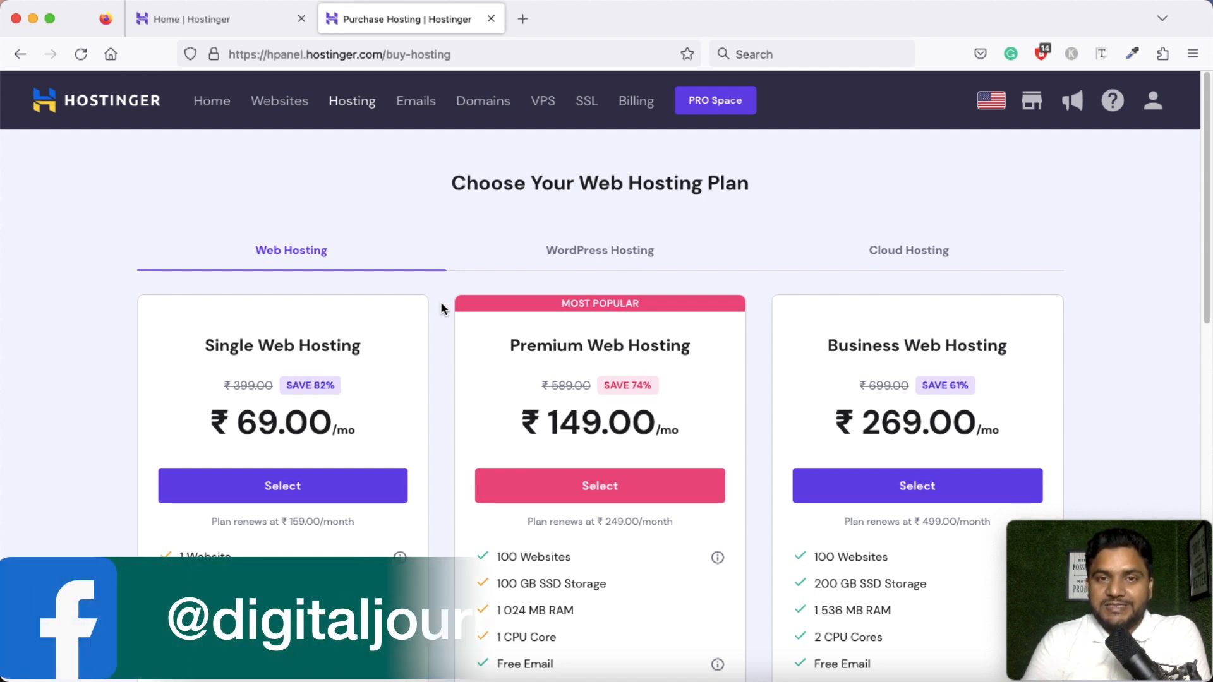
Step: Review the web hosting plans, then manage the Single Web Hosting plan and begin creating or migrating a website
scroll(441, 301, "down", 3)
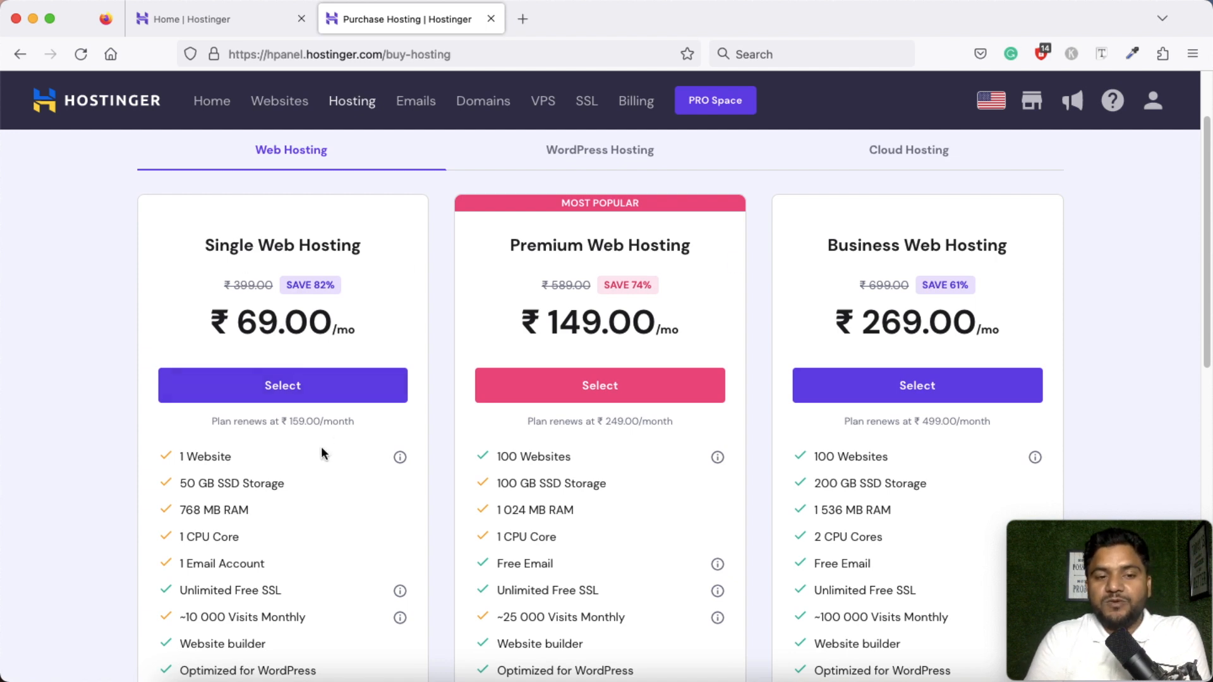
scroll(321, 446, "down", 3)
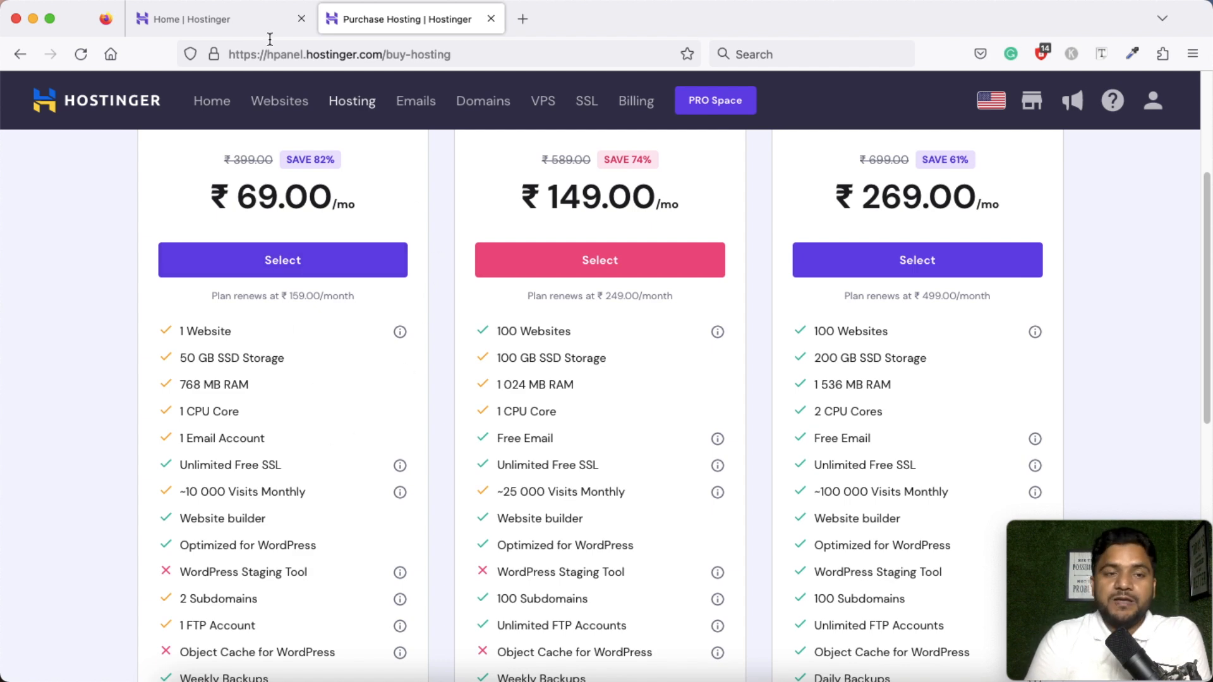
left_click(218, 19)
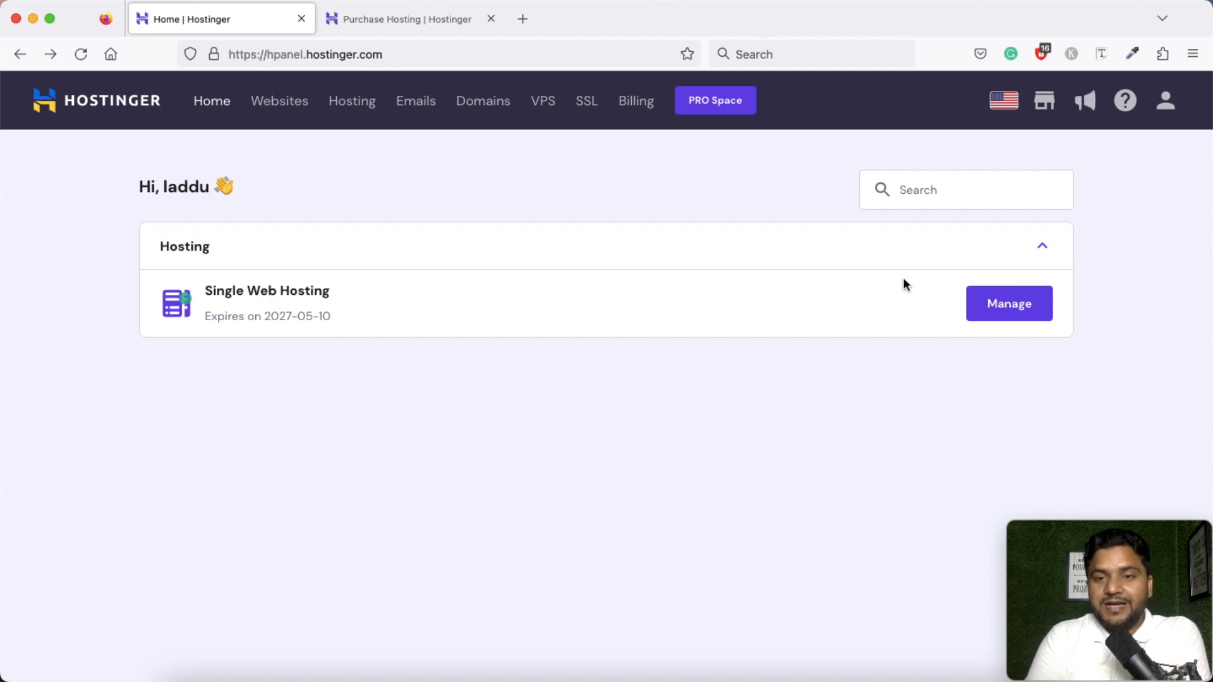
left_click(1004, 314)
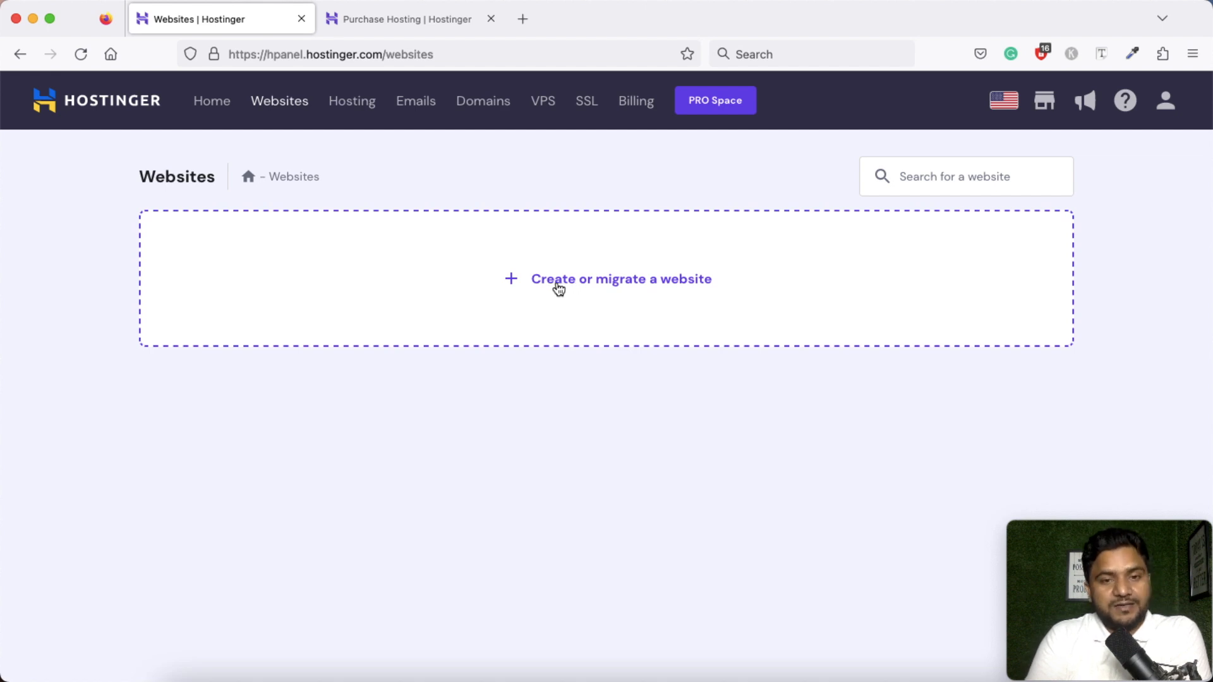
left_click(558, 287)
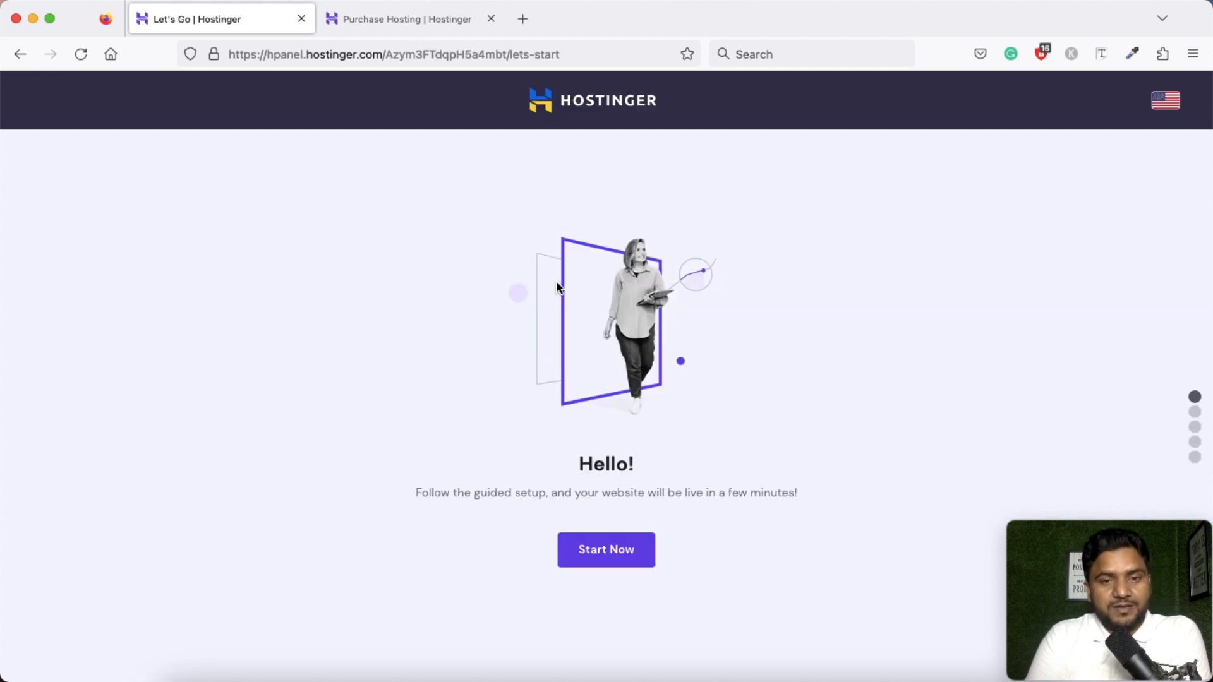
Step: Start the guided setup without the personalized experience and choose to create an empty website
left_click(603, 556)
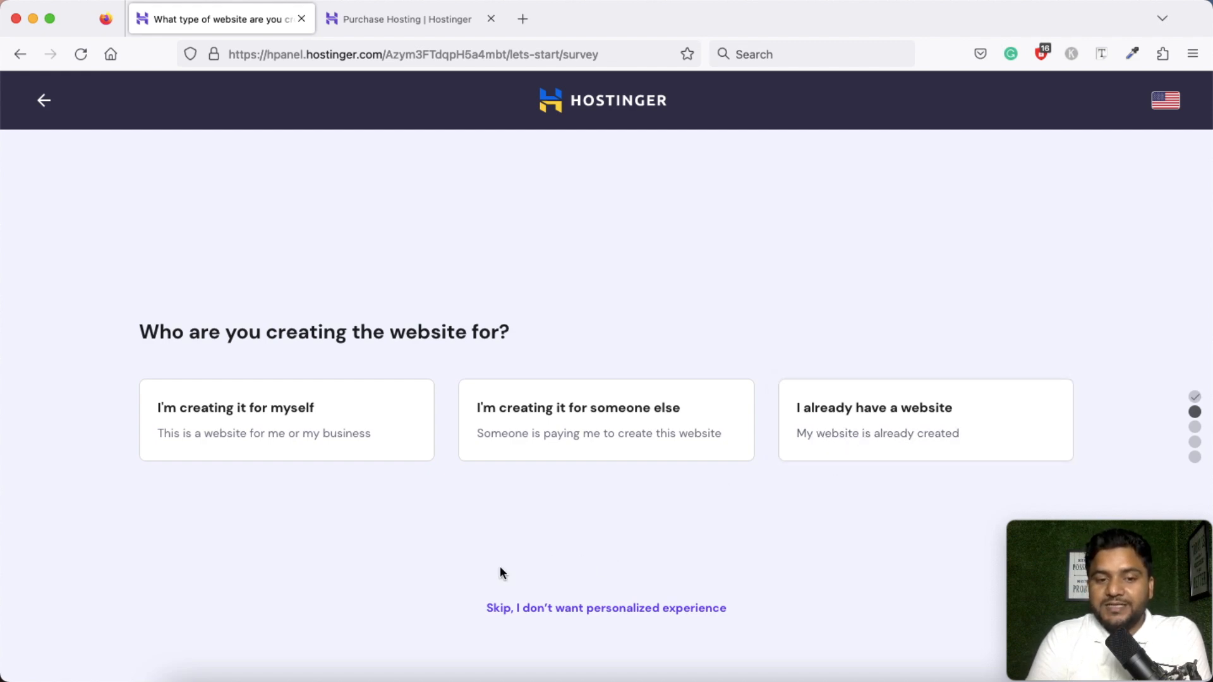
left_click(590, 608)
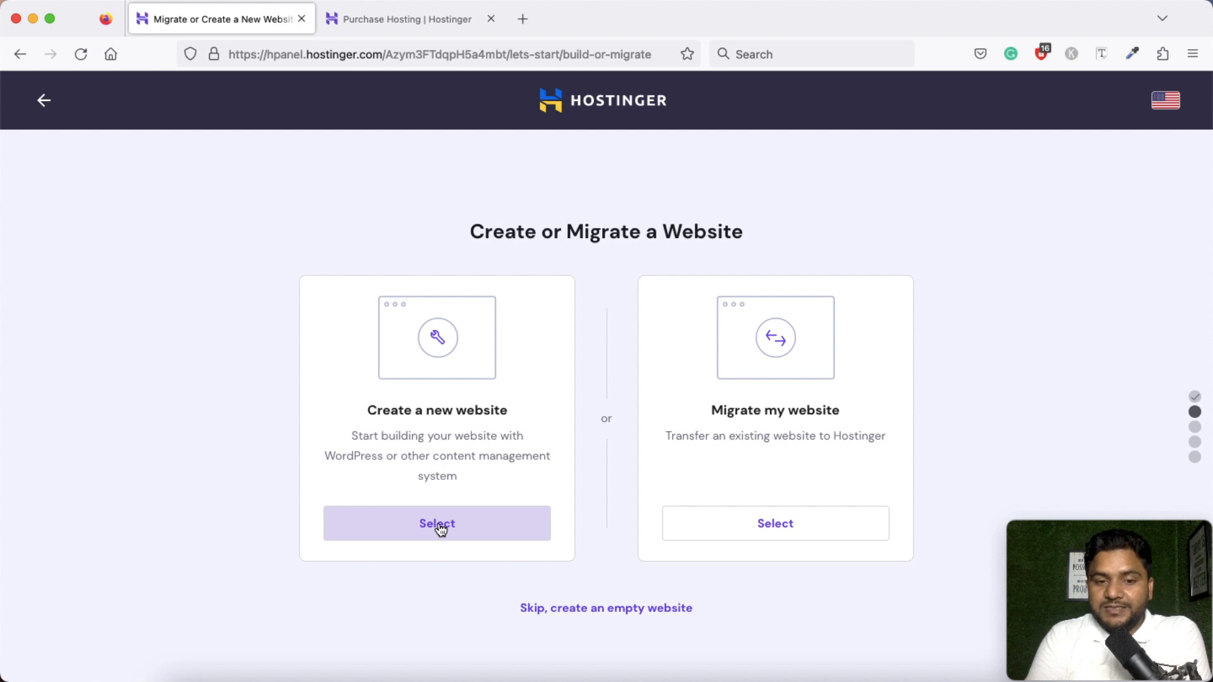
left_click(598, 609)
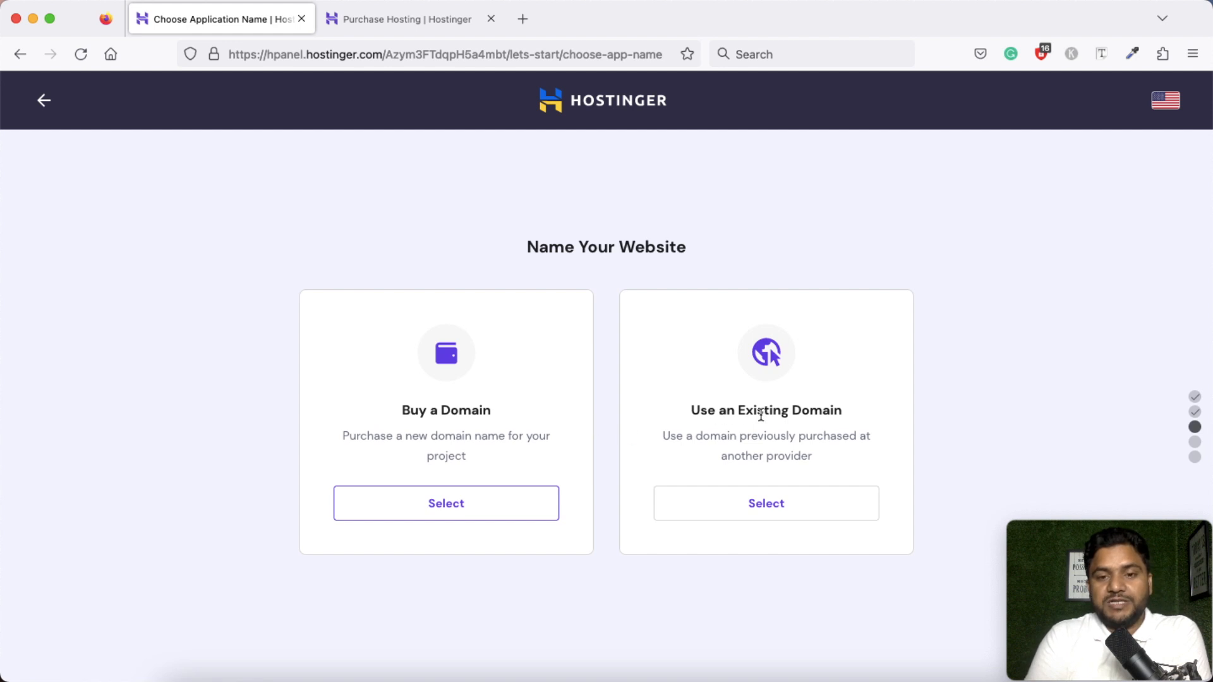
Step: Name the website with the existing domain digitaljourneysupport.com
left_click(771, 504)
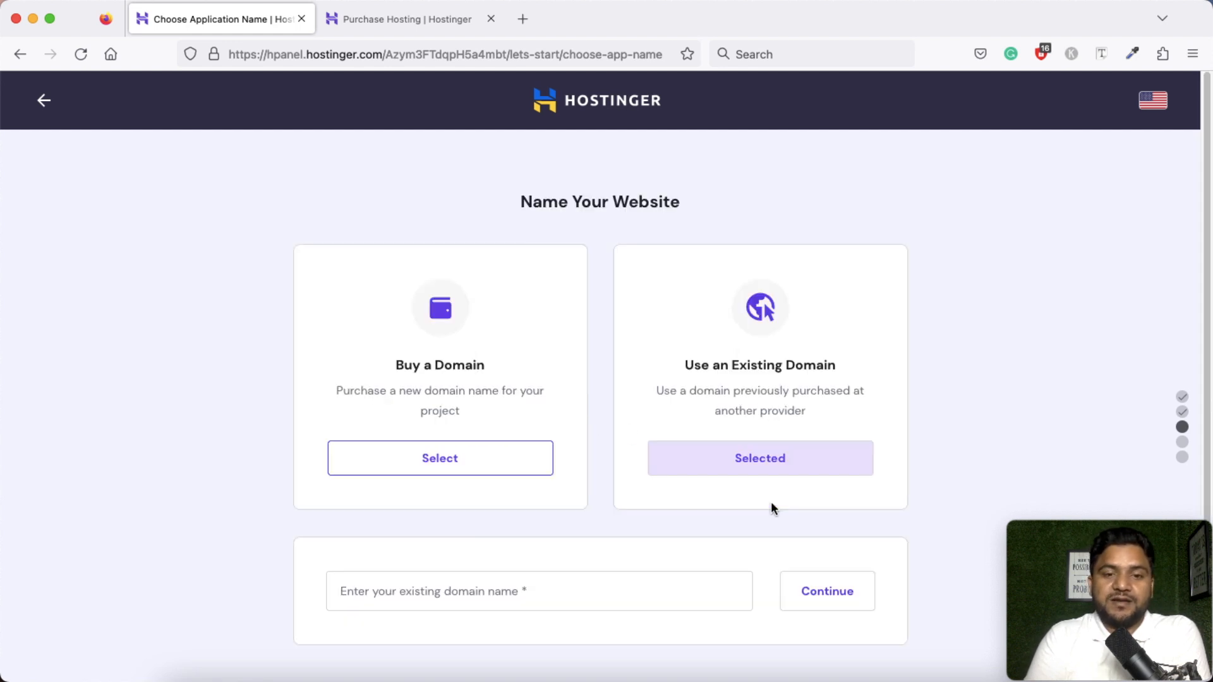
left_click(405, 587)
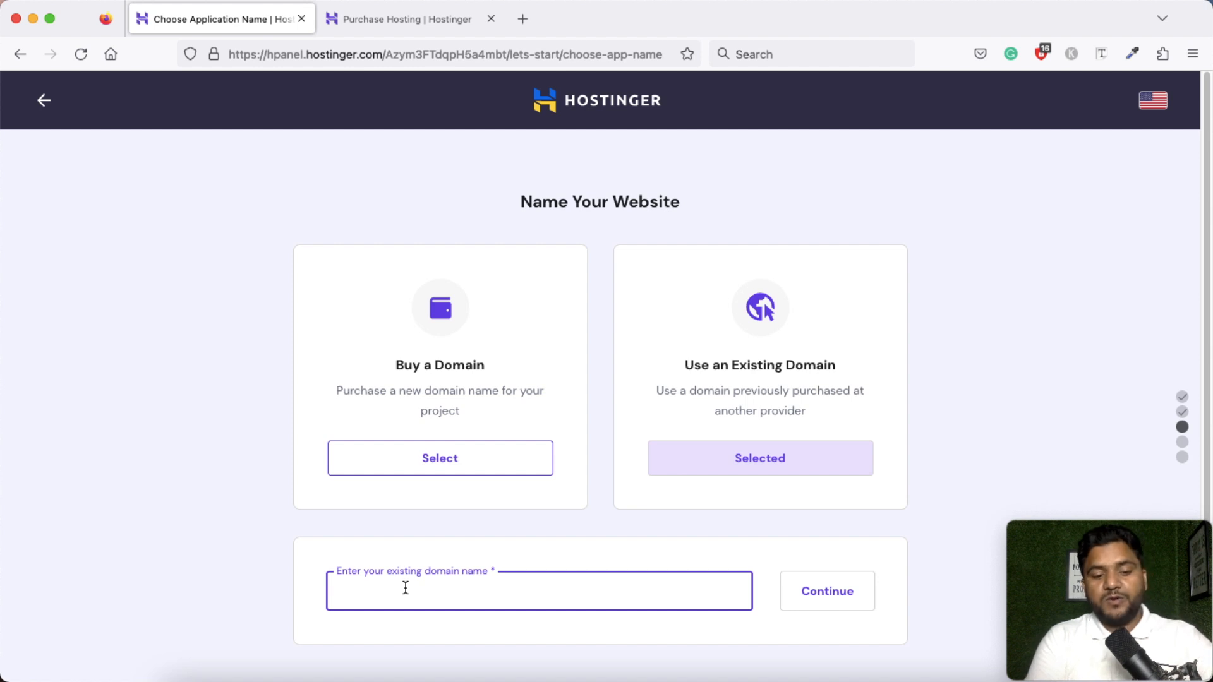
type("digi")
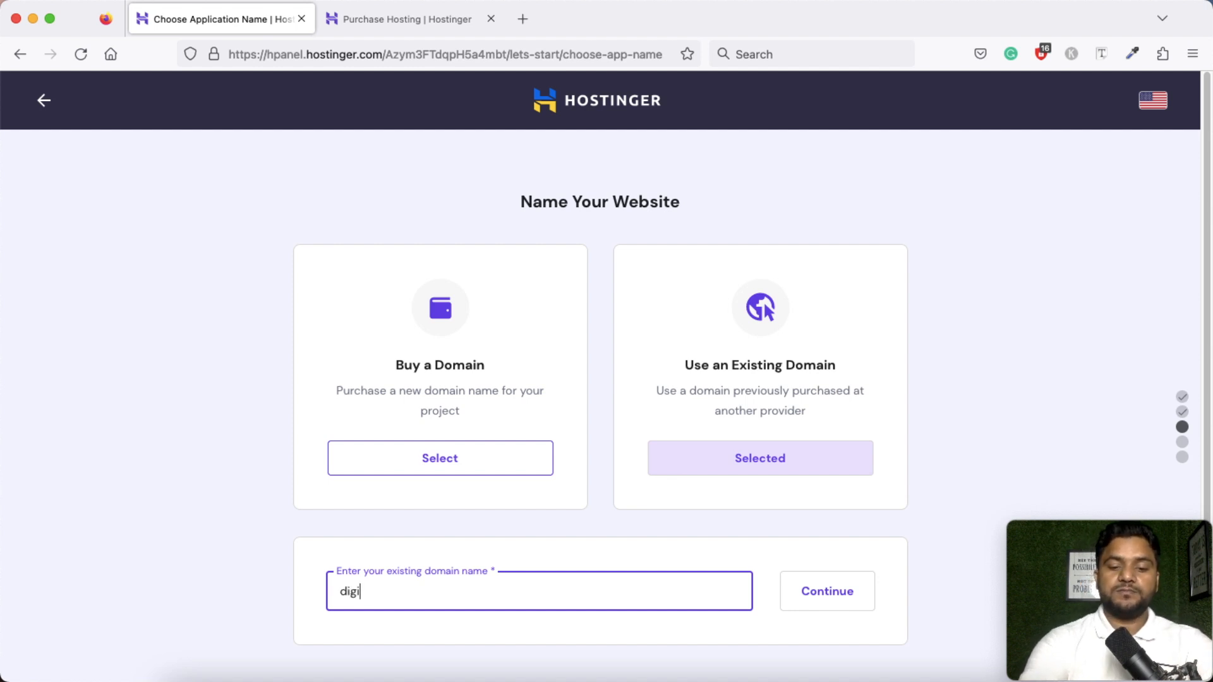
type("taljourneysupport.com")
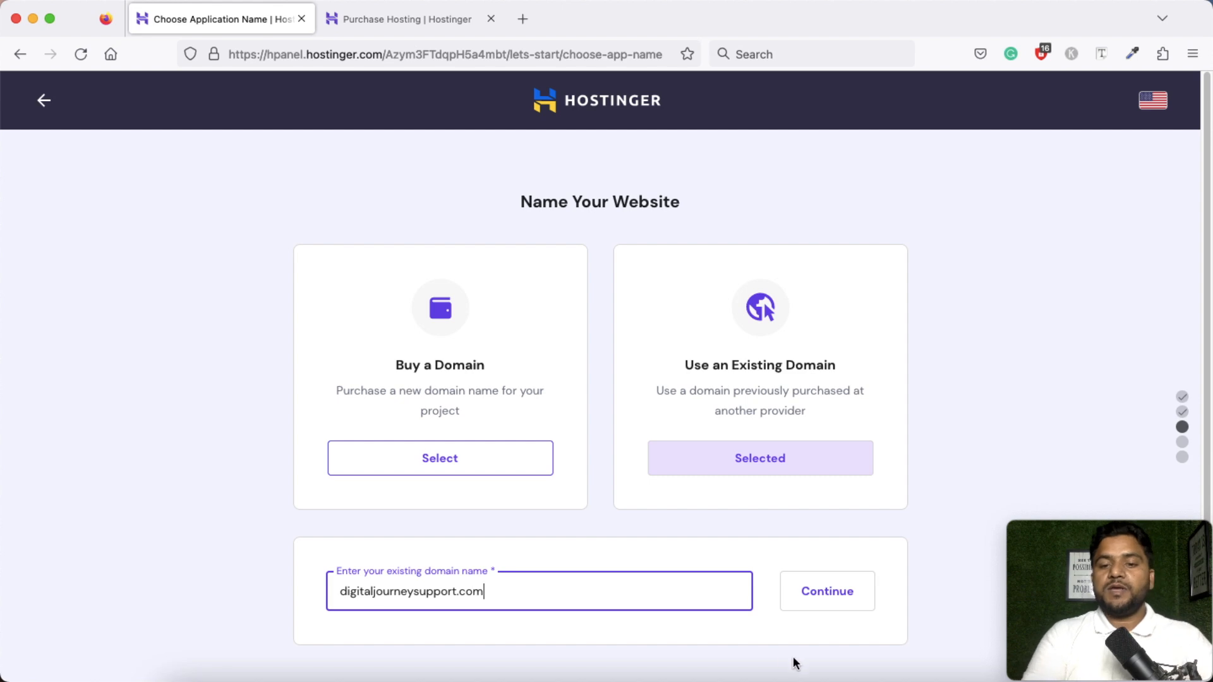
left_click(833, 595)
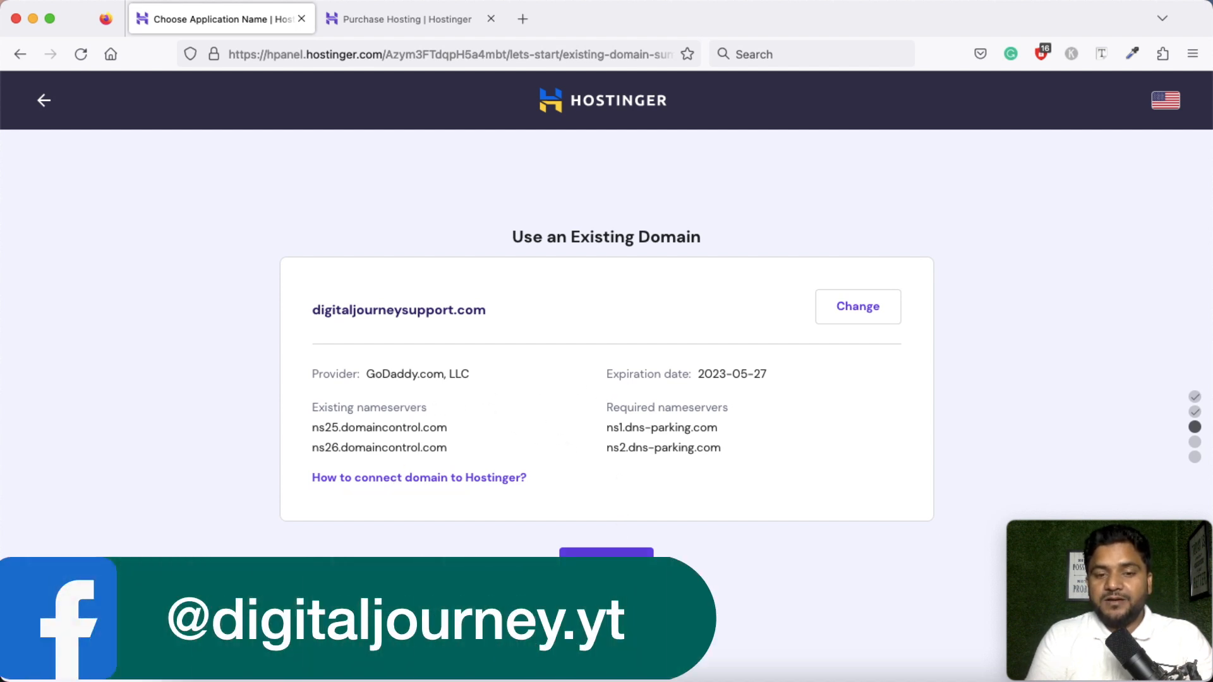
Step: Accept the domain details, finish the website setup, and open the site's control panel
left_click(607, 570)
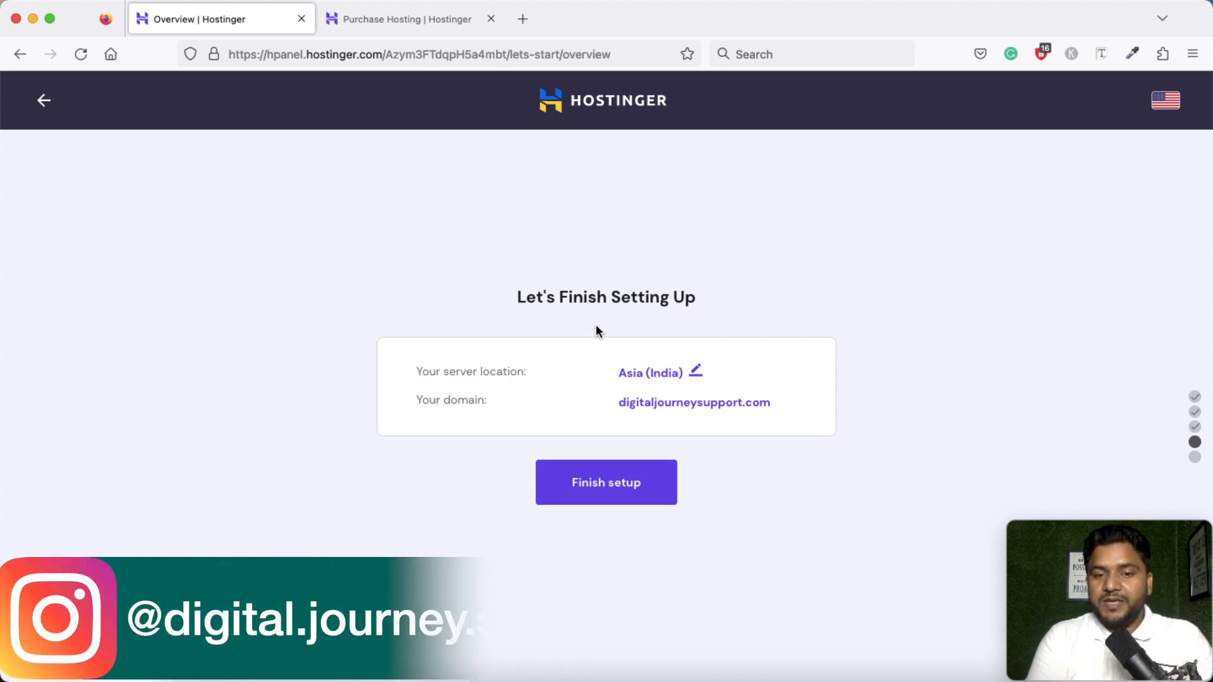
left_click(599, 493)
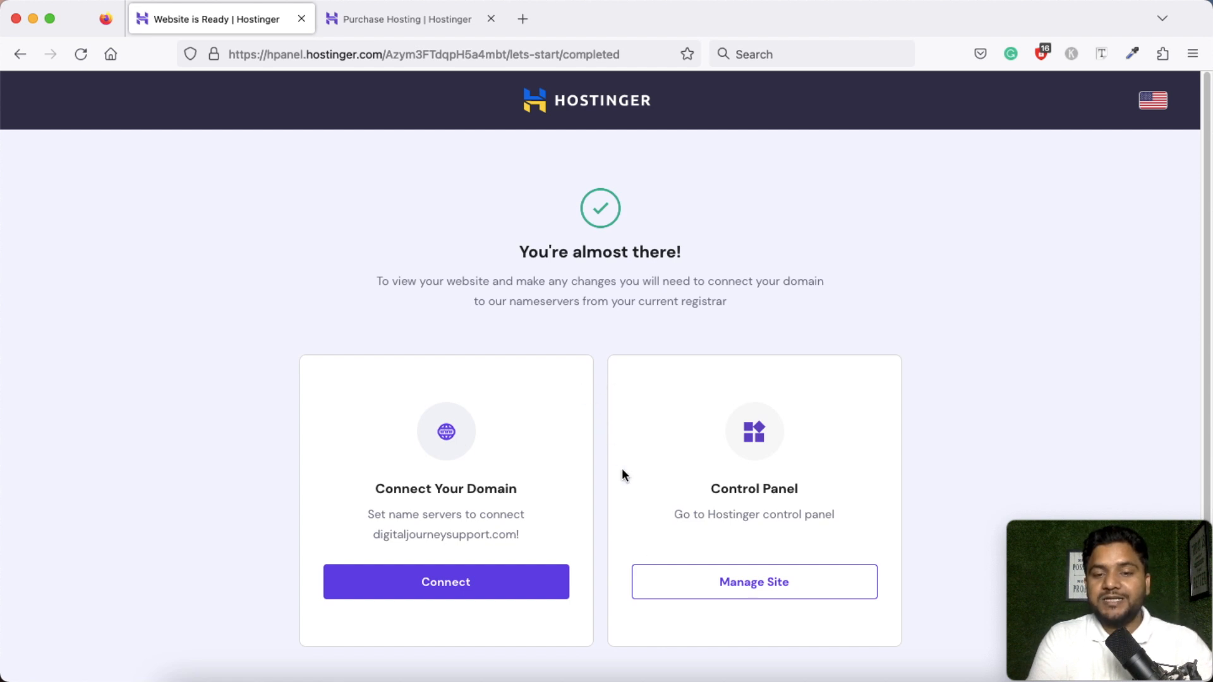
left_click(763, 588)
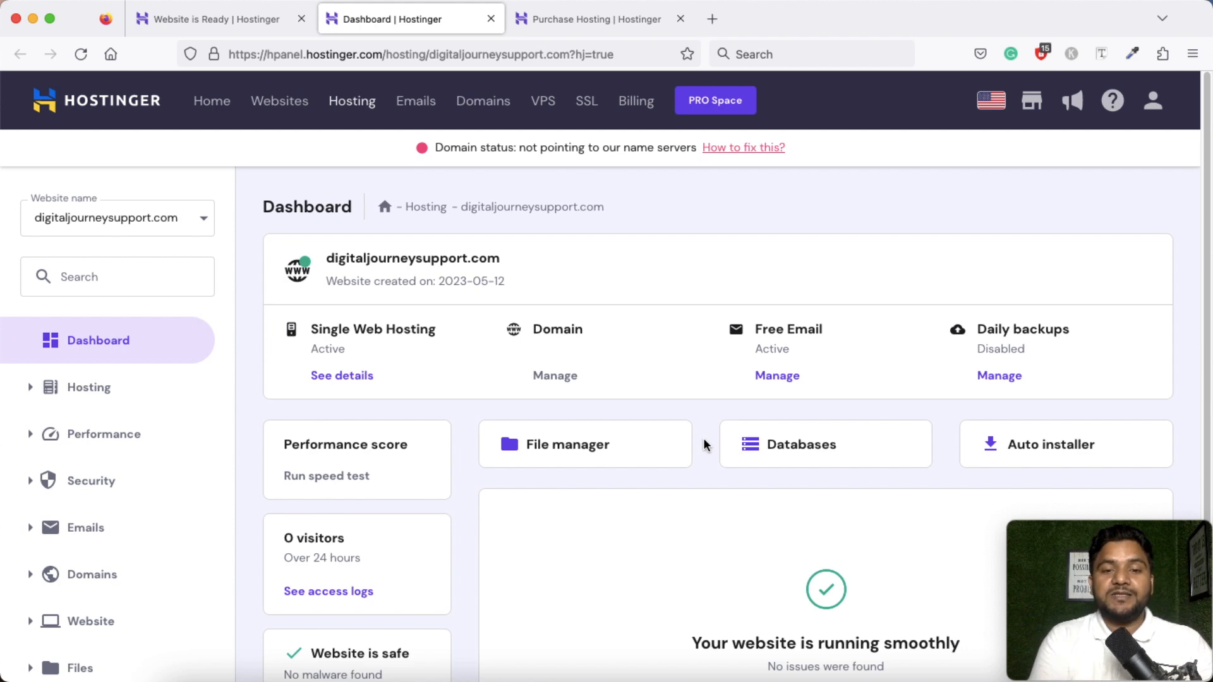
Step: Install WordPress 6.2 in English through the Auto Installer, with the website title hello world and updates only to minor versions
scroll(705, 445, "down", 2)
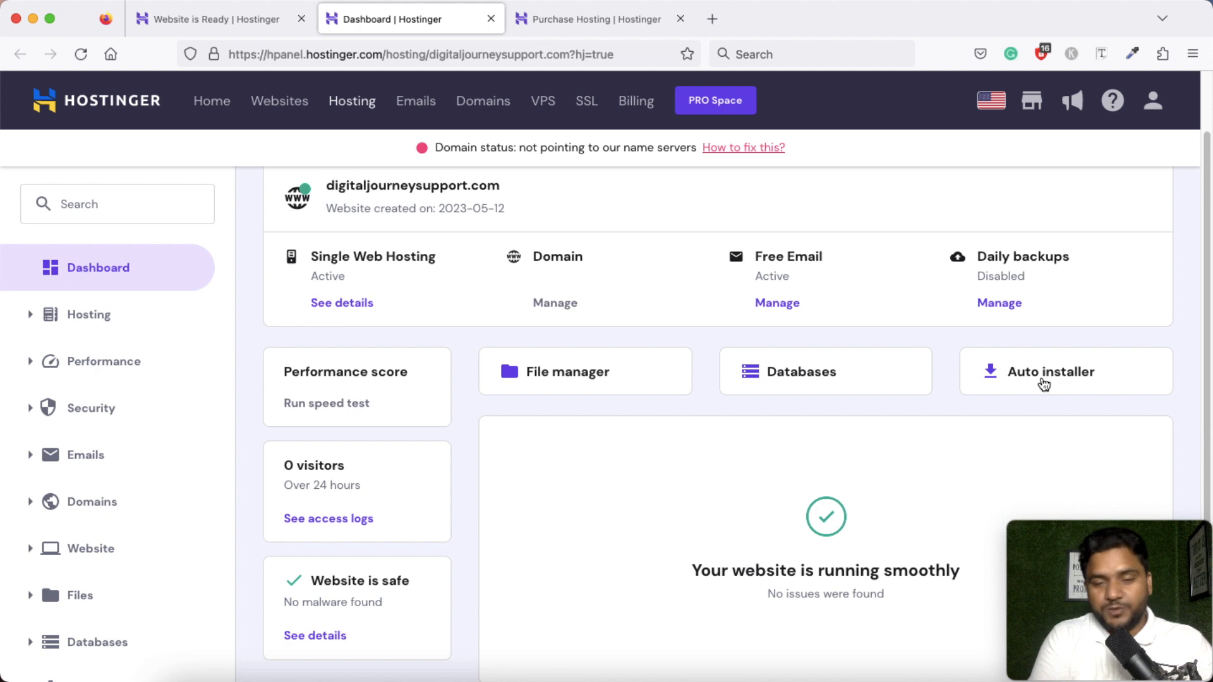
left_click(1043, 379)
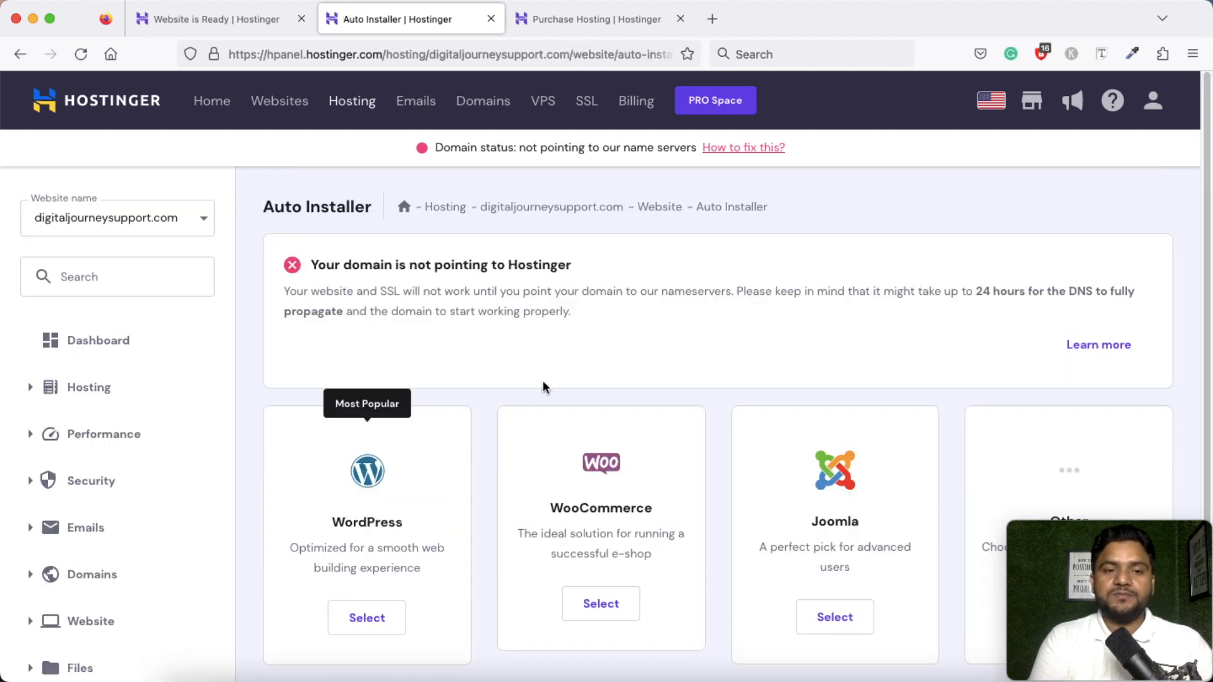
scroll(493, 523, "down", 3)
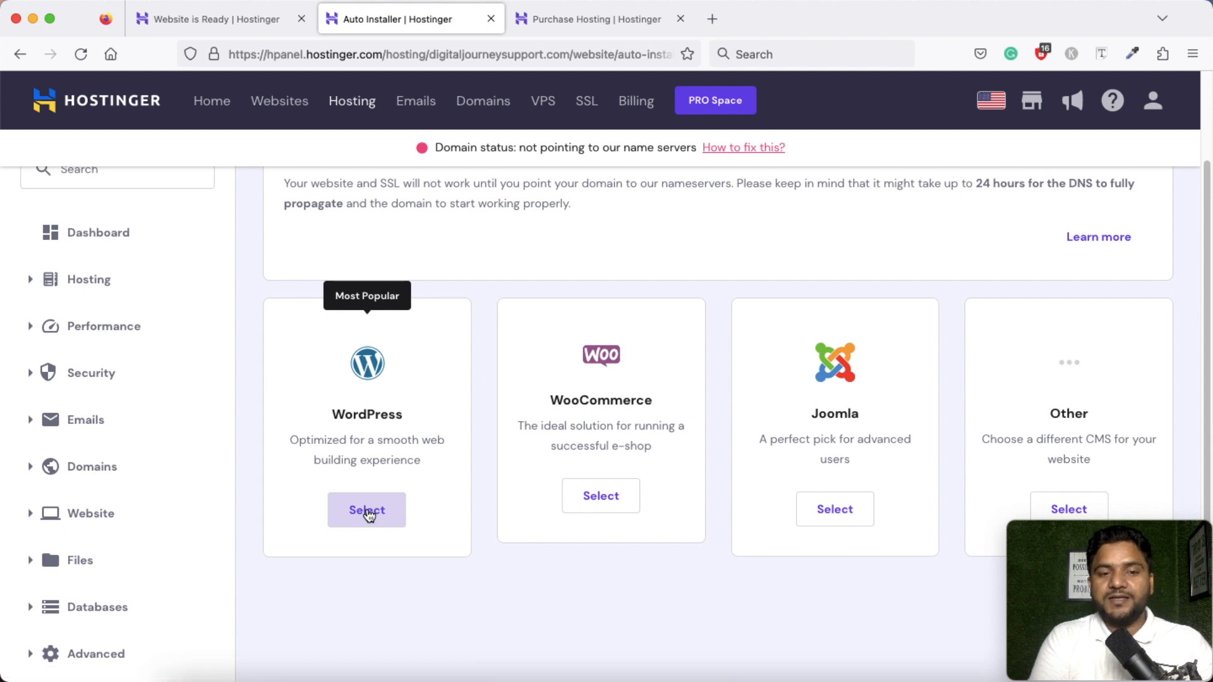
left_click(367, 512)
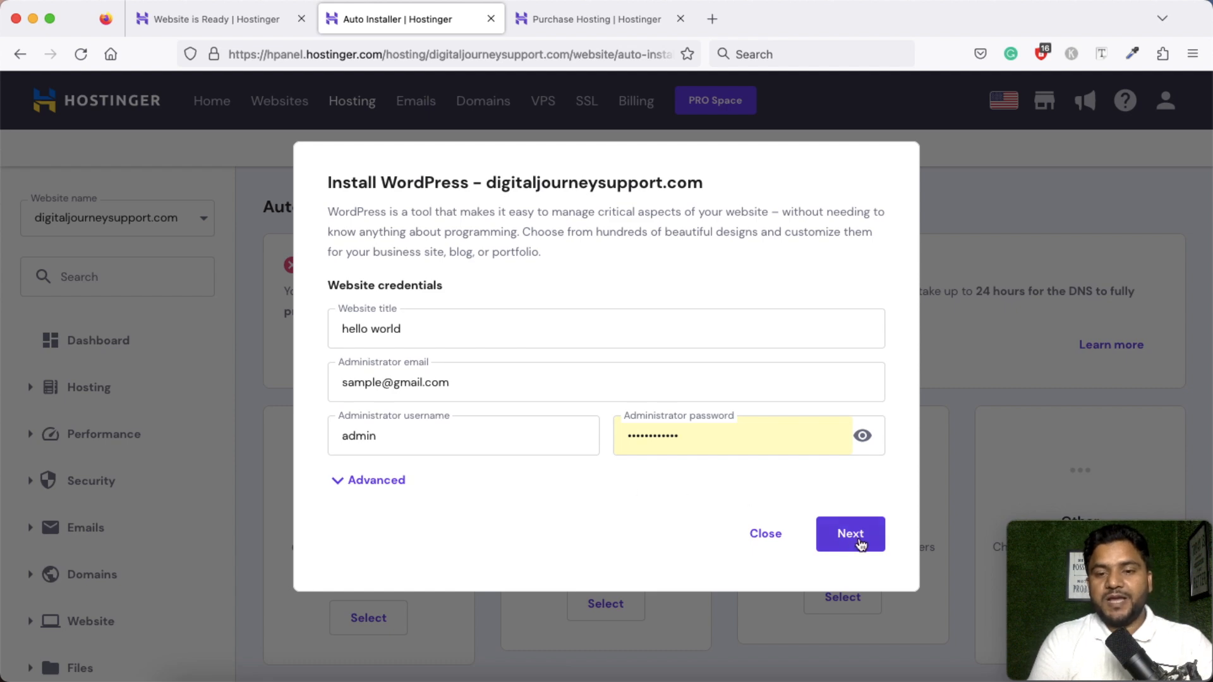
left_click(860, 544)
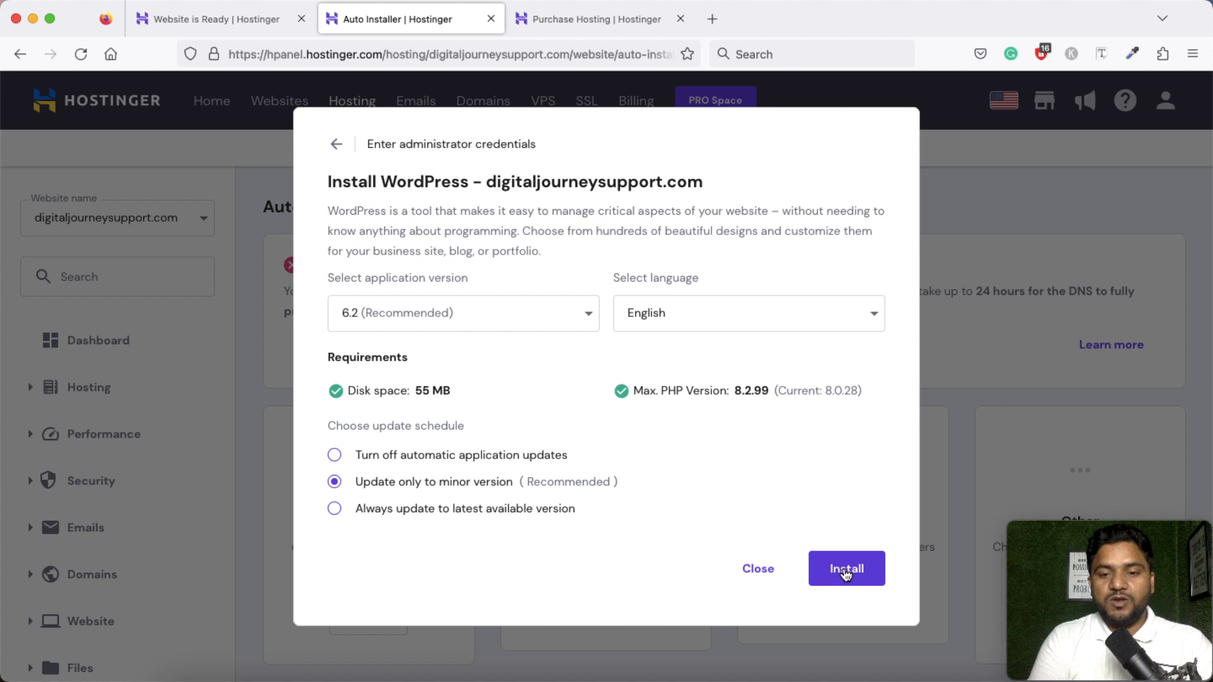
left_click(846, 572)
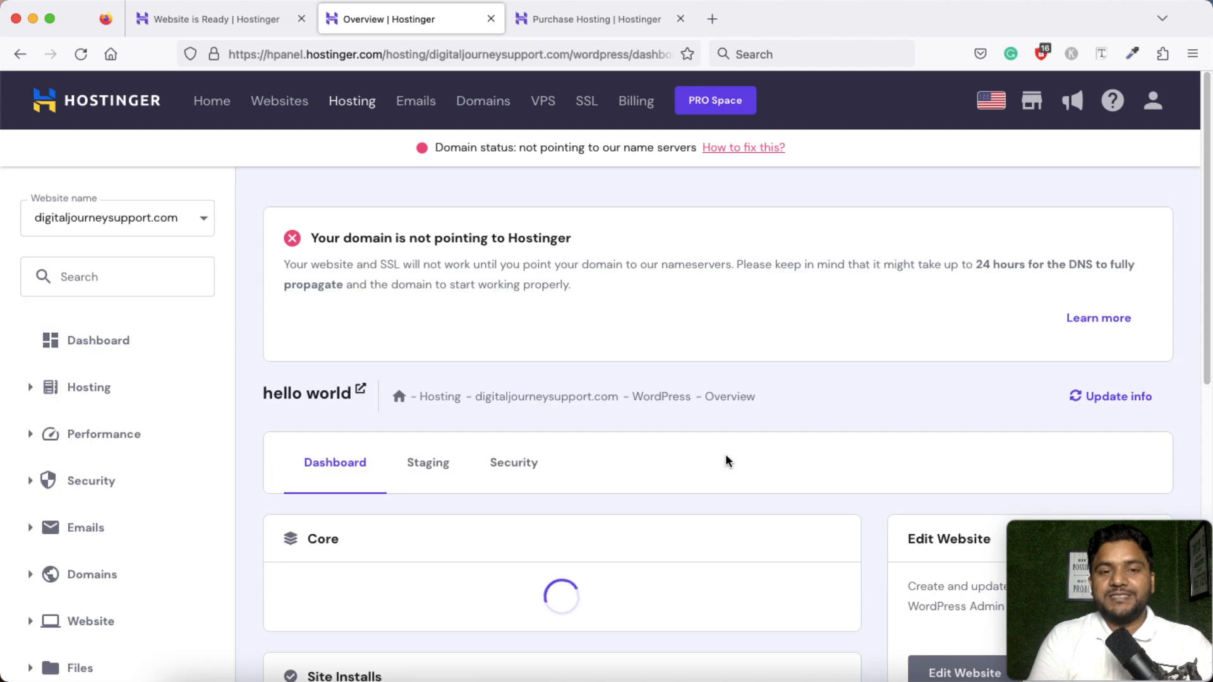
Step: Examine the WordPress overview's core settings, website editing, backup, version, SSL certificate and site install sections
scroll(591, 463, "down", 3)
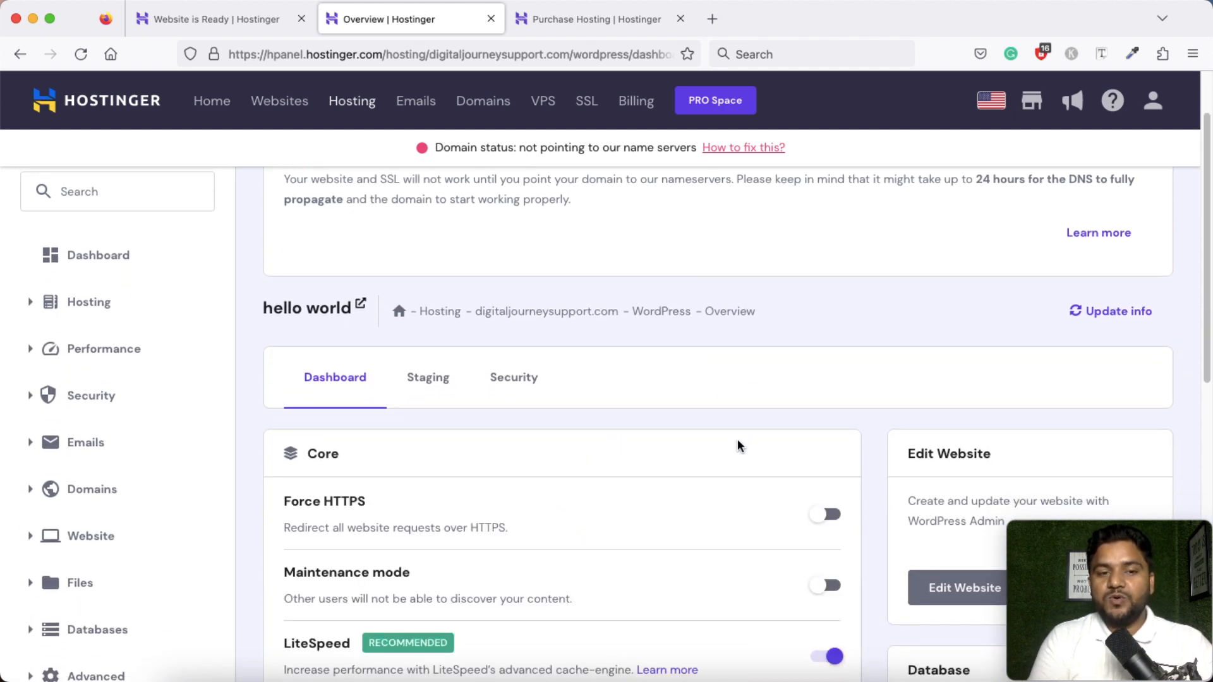
scroll(738, 442, "down", 5)
scroll(737, 446, "down", 2)
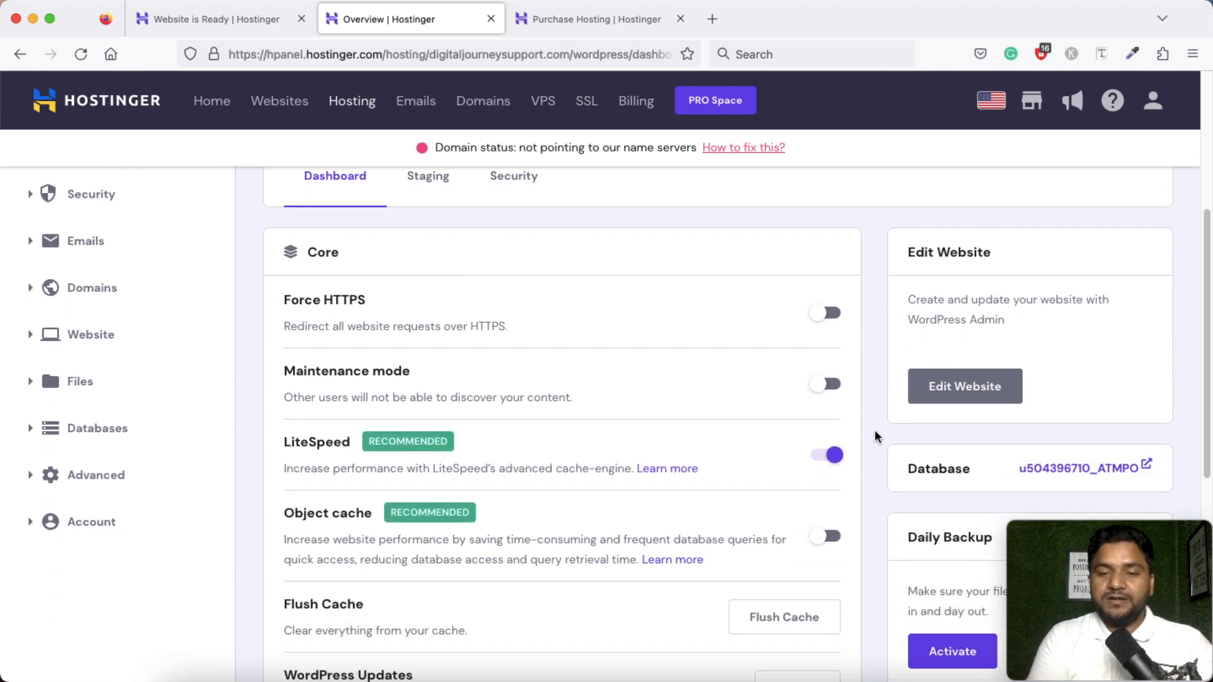
mouse_move(951, 385)
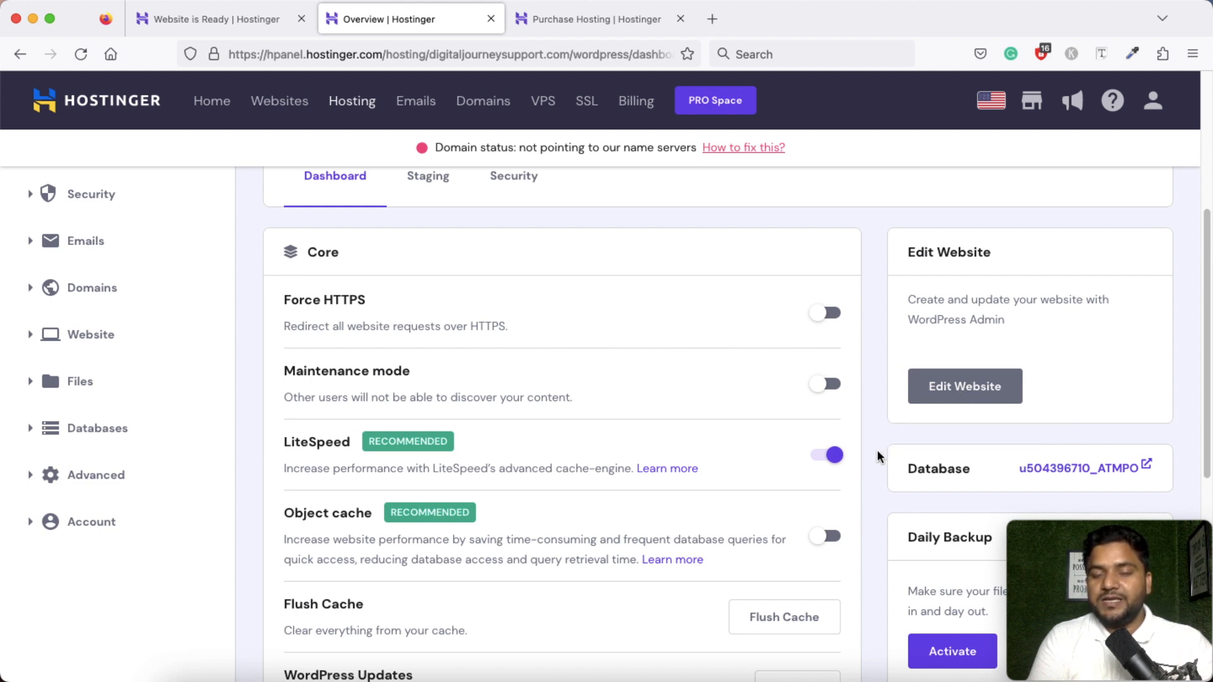
scroll(877, 455, "down", 5)
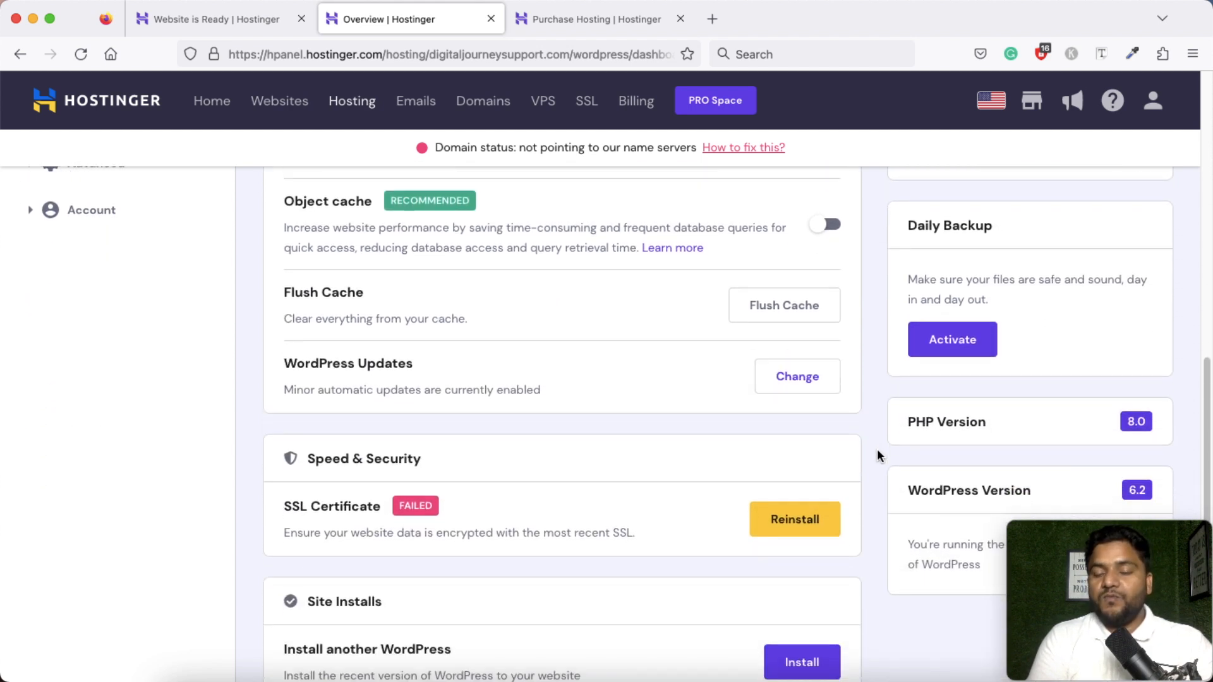
scroll(877, 455, "down", 2)
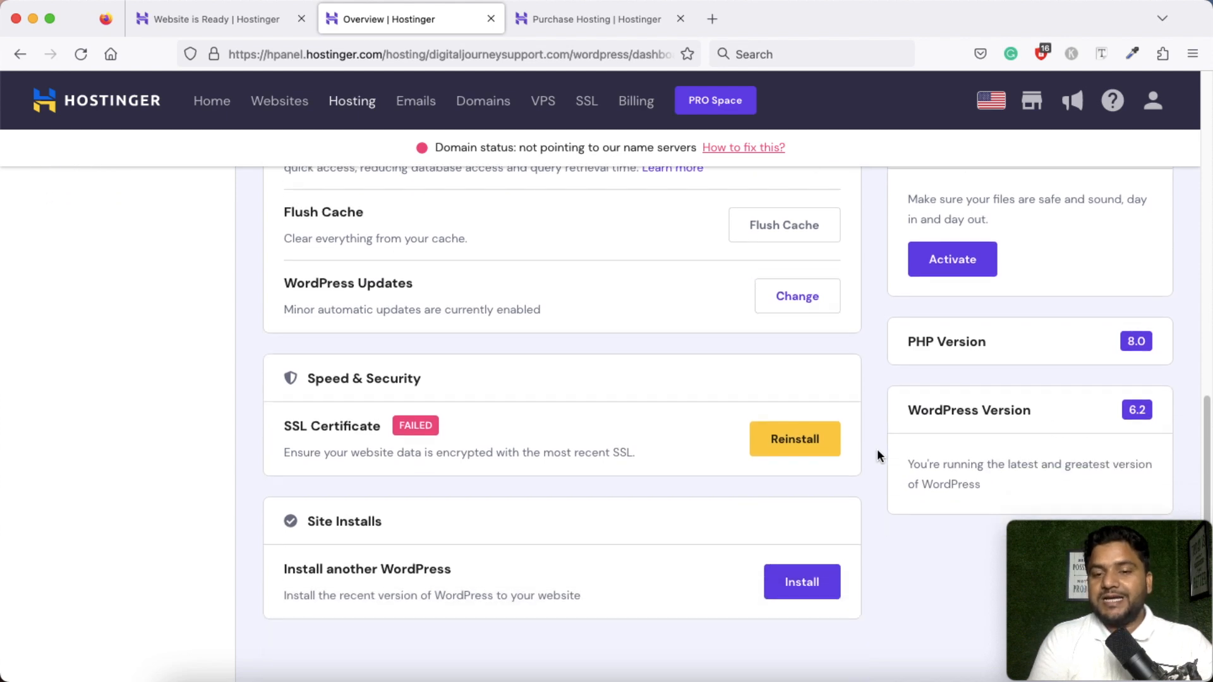
scroll(877, 455, "up", 10)
scroll(878, 454, "down", 1)
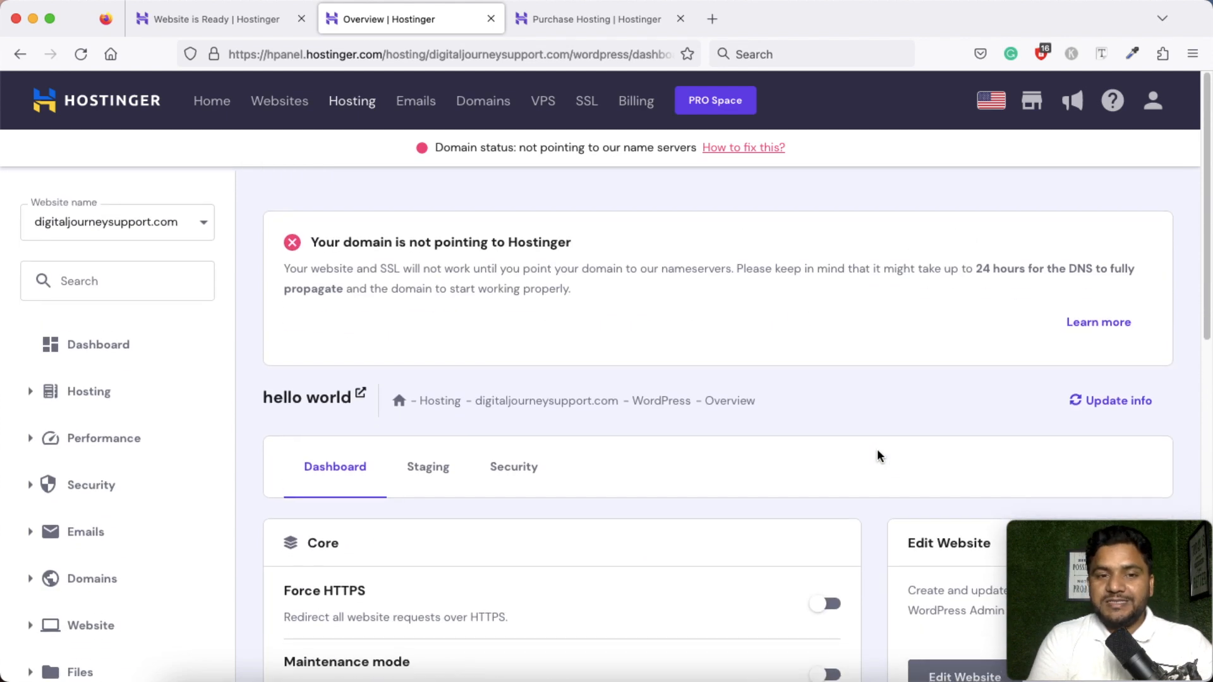